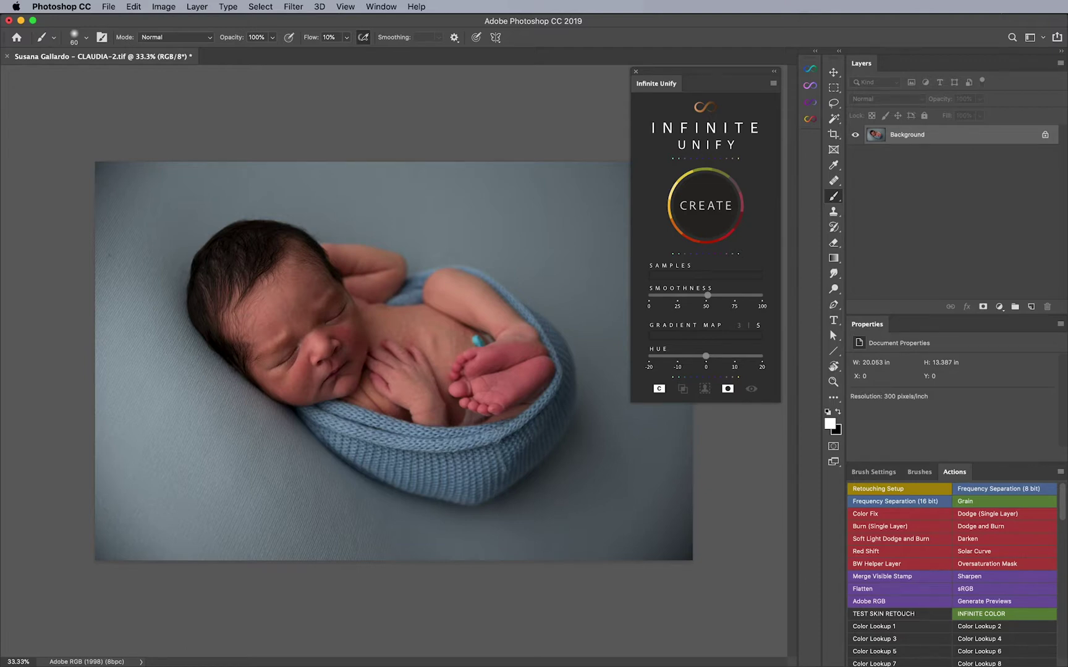
Zoom the newborn photo from 33.3% to 50% so the skin fills the view
left_click(457, 326, "super")
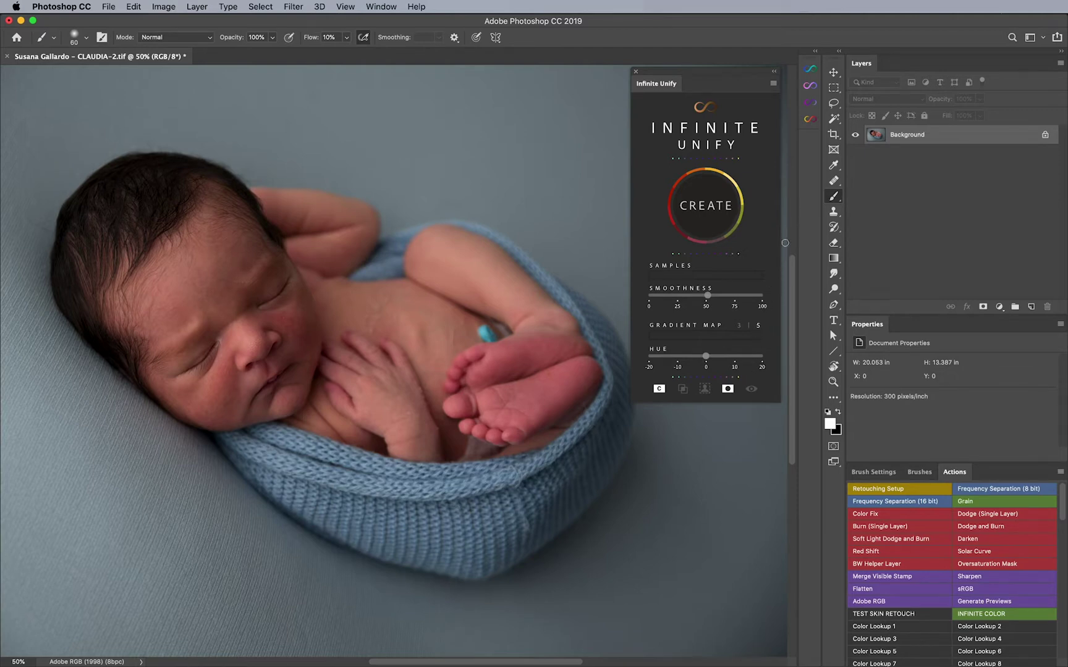
Lasso three skin patches on the baby's upper arm, chest and forehead
left_click(832, 105)
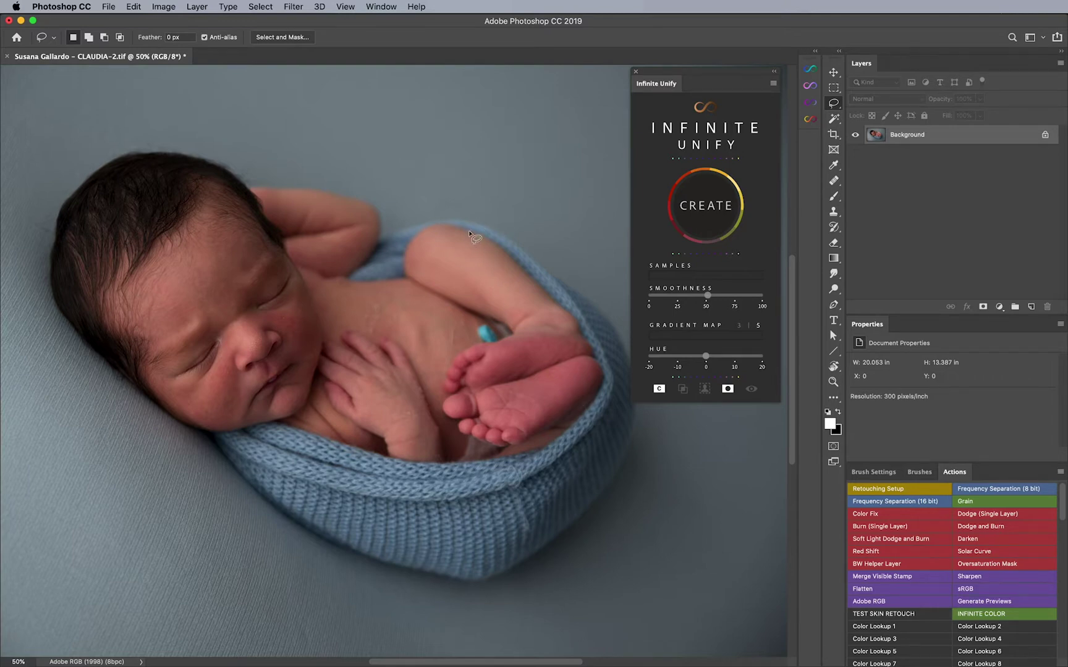
mouse_move(441, 236)
left_mouse_down()
mouse_move(506, 270)
mouse_move(514, 290)
mouse_move(503, 302)
mouse_move(465, 295)
mouse_move(437, 237)
left_mouse_up()
mouse_move(412, 295)
left_mouse_down()
mouse_move(440, 320)
mouse_move(419, 319)
mouse_move(412, 298)
left_mouse_up()
left_click_drag(192, 264, 198, 266)
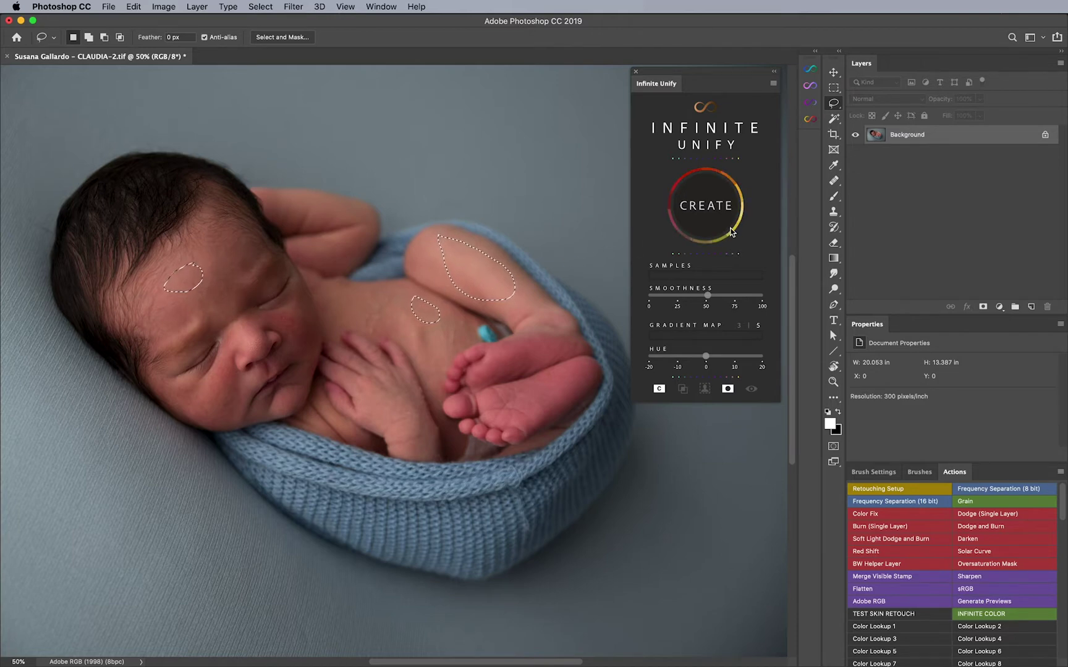
Create the Infinite Unify gradient map from the samples and set it to Hue at 47%
left_click(710, 211)
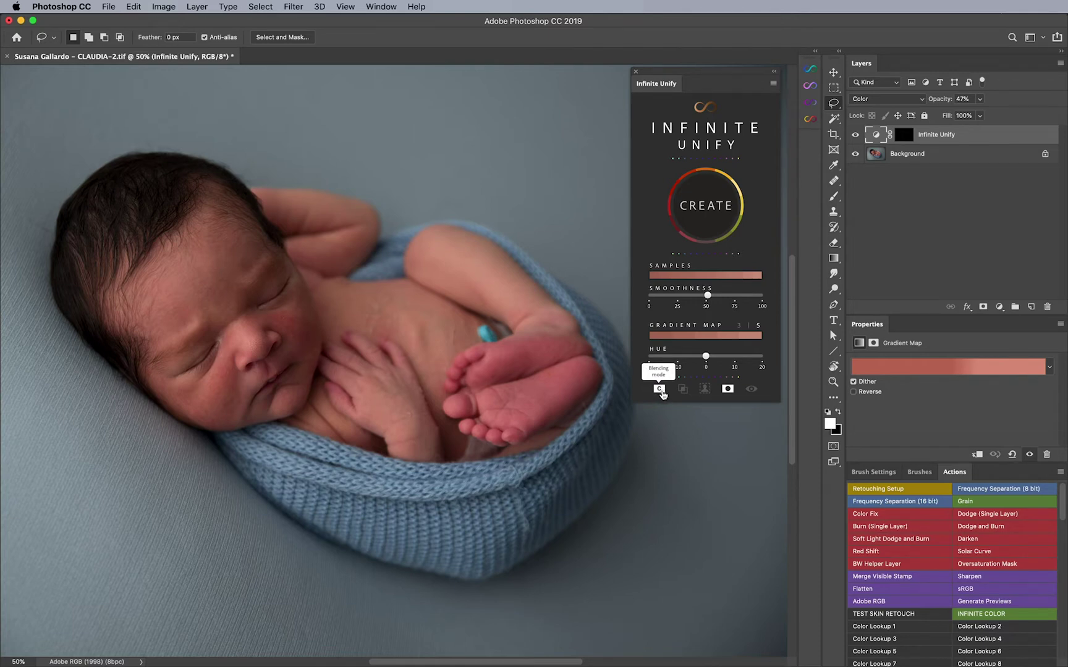
left_click(658, 389)
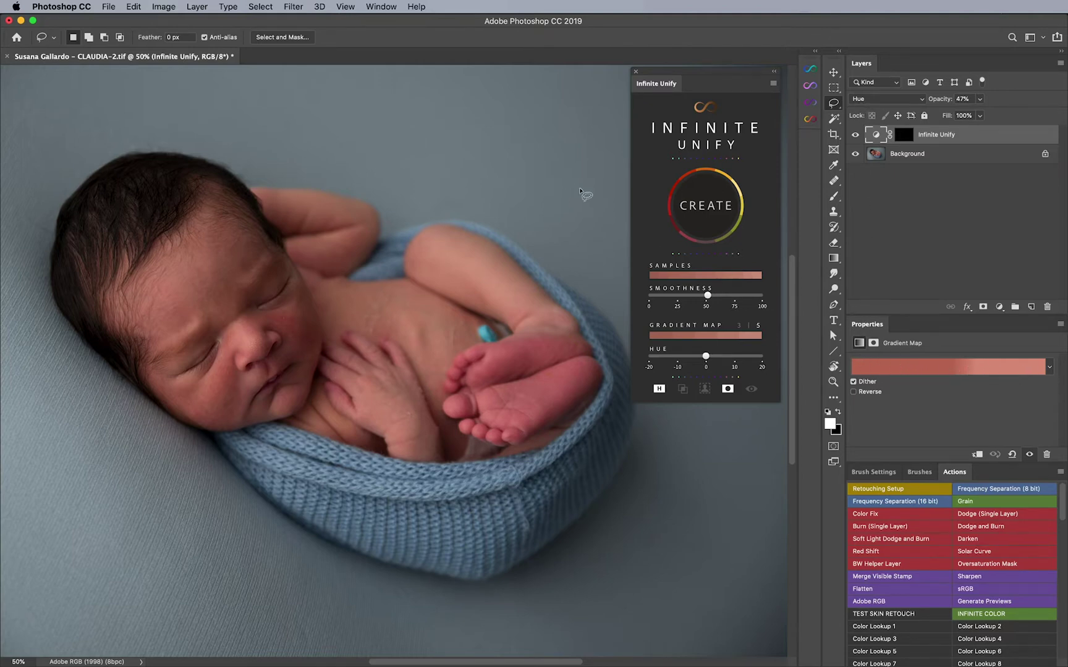
left_click(376, 6)
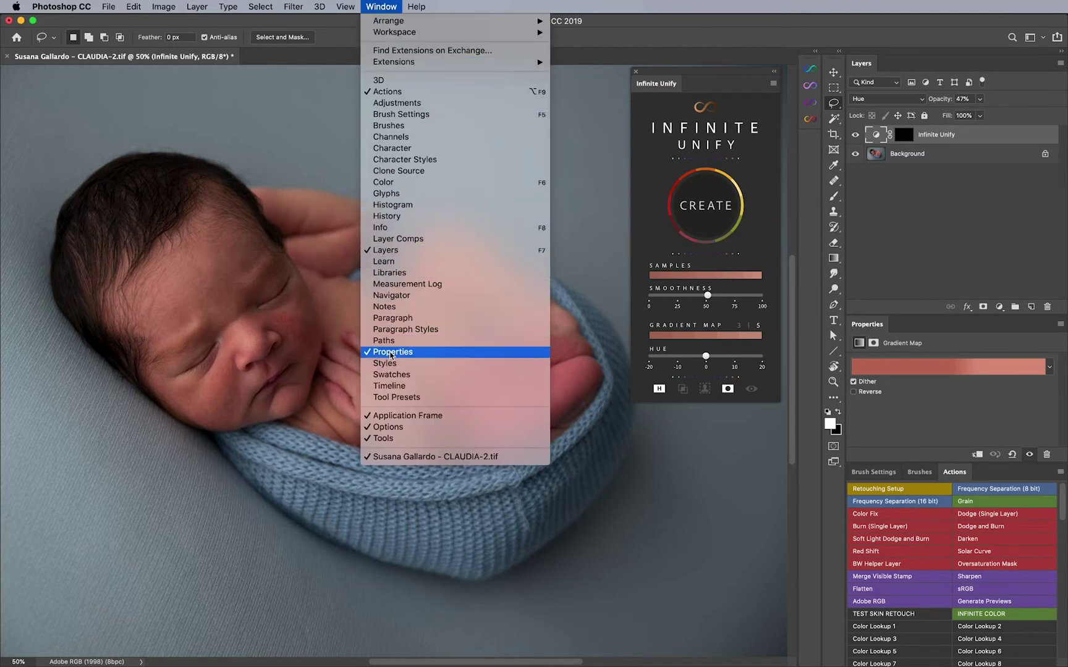
left_click(880, 334)
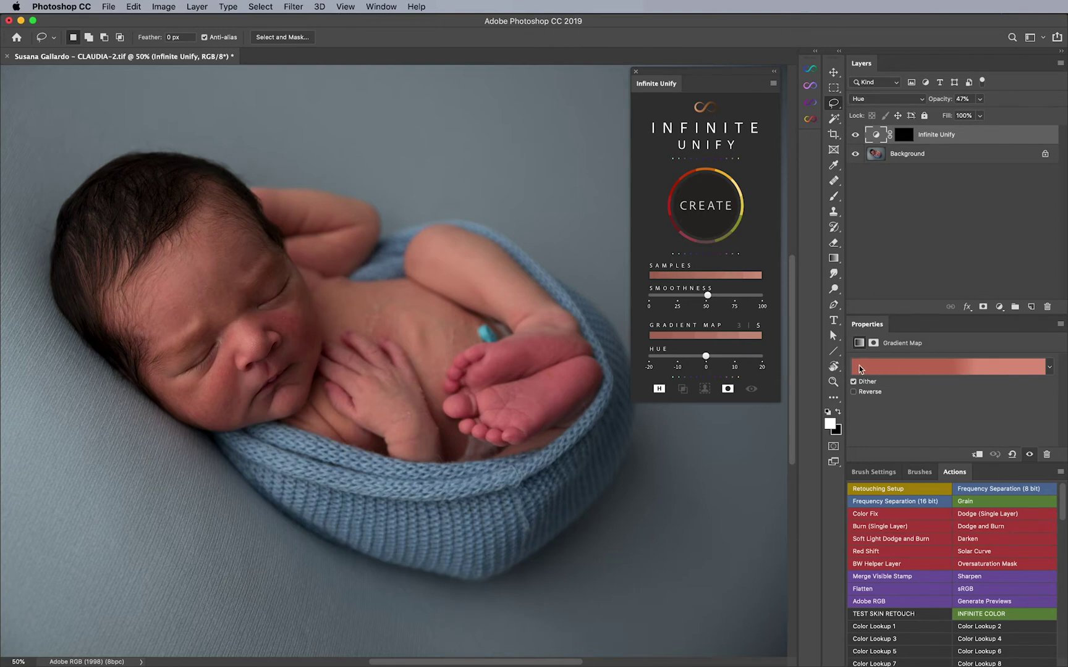
left_click(928, 369)
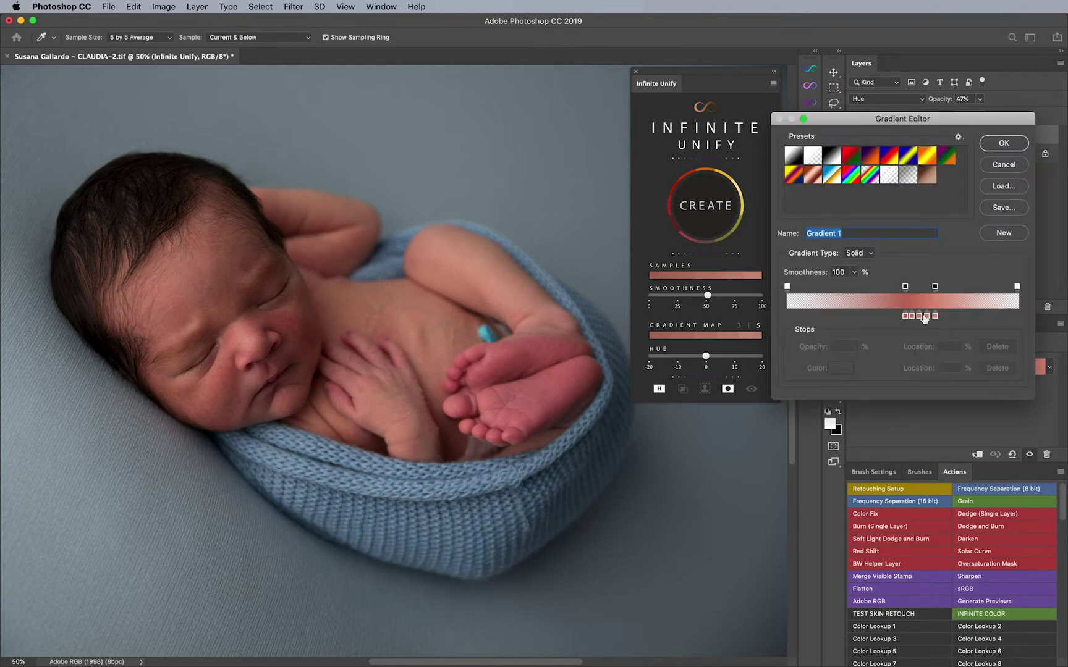
left_click(1004, 144)
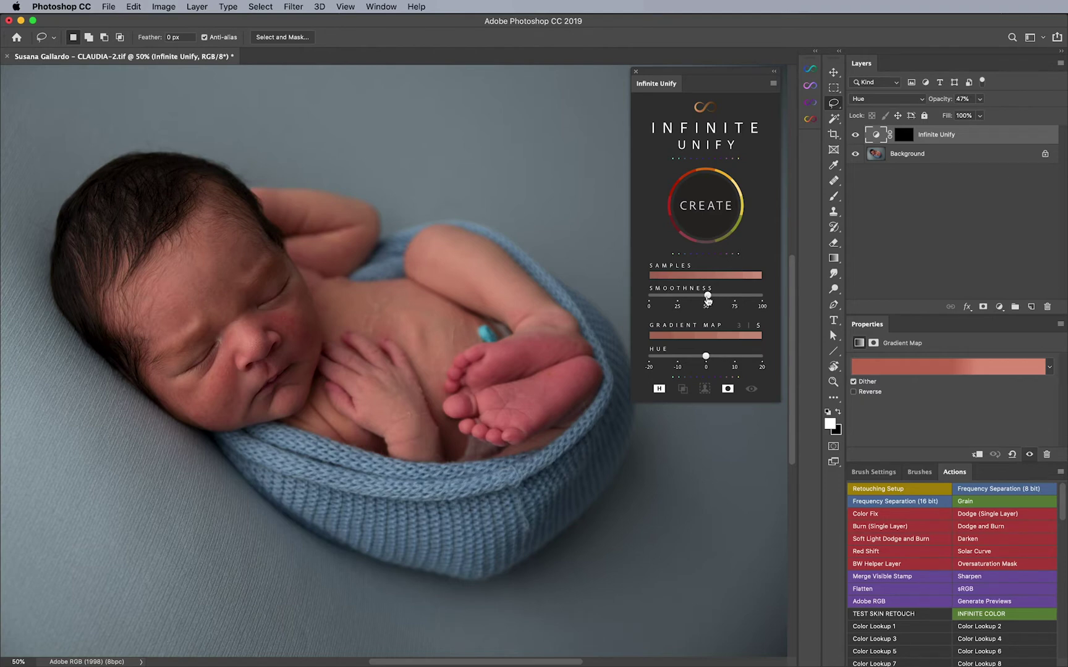
left_click_drag(709, 299, 639, 300)
left_click(705, 298)
Target the Infinite Unify layer mask and set a 60 px brush to 0% hardness
left_click(903, 135)
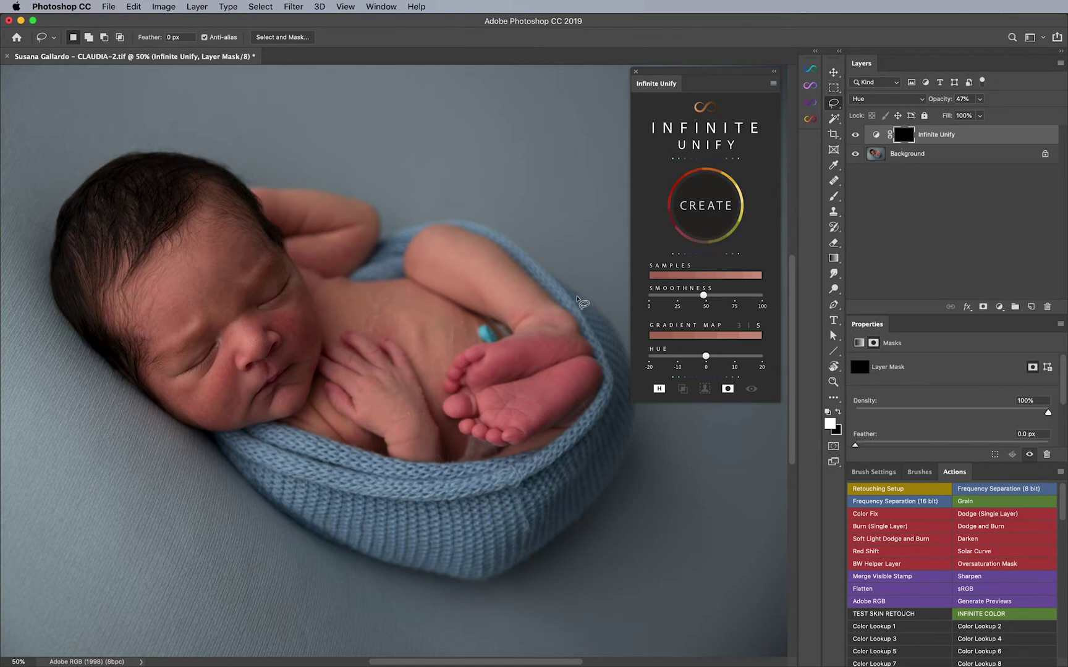
key("b")
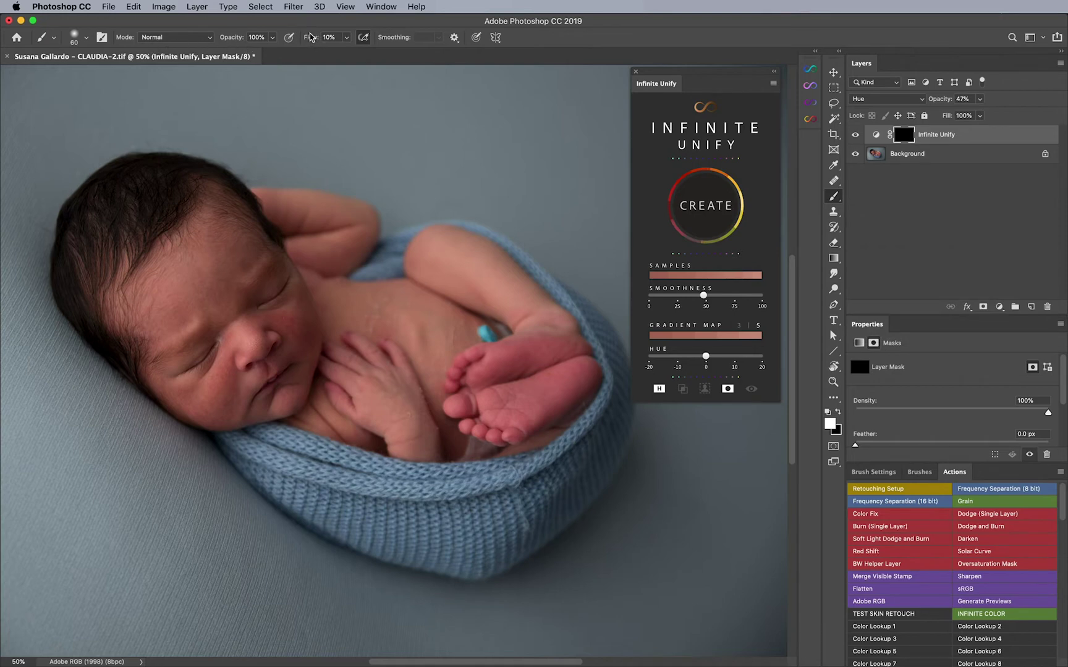
left_click(87, 37)
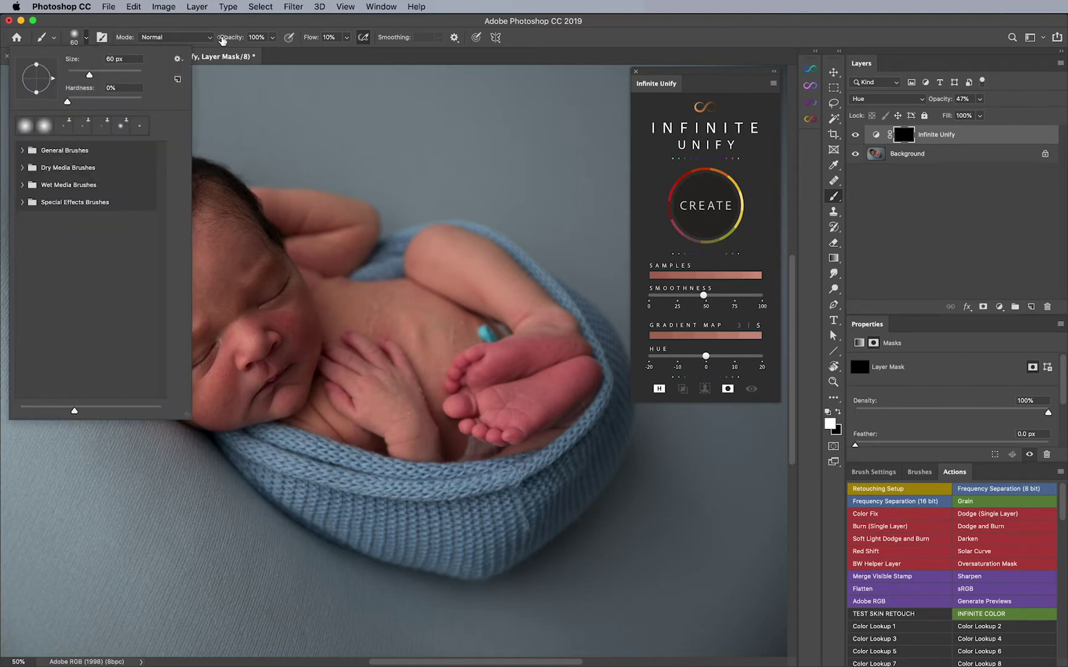
Paint the mask over the baby's feet with a 300 px brush and raise opacity to 100%
left_click(585, 35)
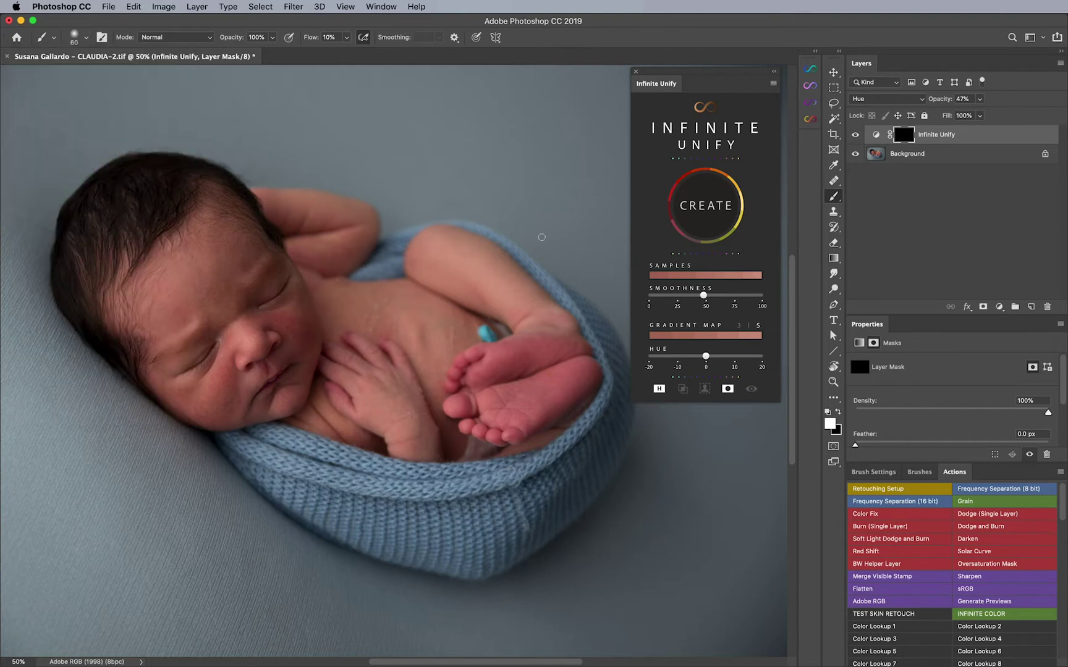
key("bracketright")
key("bracketright")
key("bracketright")
key("bracketright")
key("bracketright")
key("bracketright")
key("bracketright")
key("bracketright")
mouse_move(474, 366)
left_mouse_down()
mouse_move(522, 352)
mouse_move(479, 398)
mouse_move(569, 386)
mouse_move(553, 371)
mouse_move(475, 386)
left_mouse_up()
left_click_drag(942, 102, 1004, 102)
Paint the correction onto the baby's cheek, adjusting brush size between 200 and 400 px
left_click_drag(262, 275, 233, 298)
key("bracketright")
key("bracketleft")
key("bracketleft")
key("bracketleft")
key("bracketright")
key("bracketright")
key("bracketleft")
key("bracketleft")
key("bracketright")
key("bracketright")
Zoom out, toggle the Infinite Unify layer off and on to compare, then zoom into the feet
key("z")
left_click_drag(488, 354, 461, 354)
key("b")
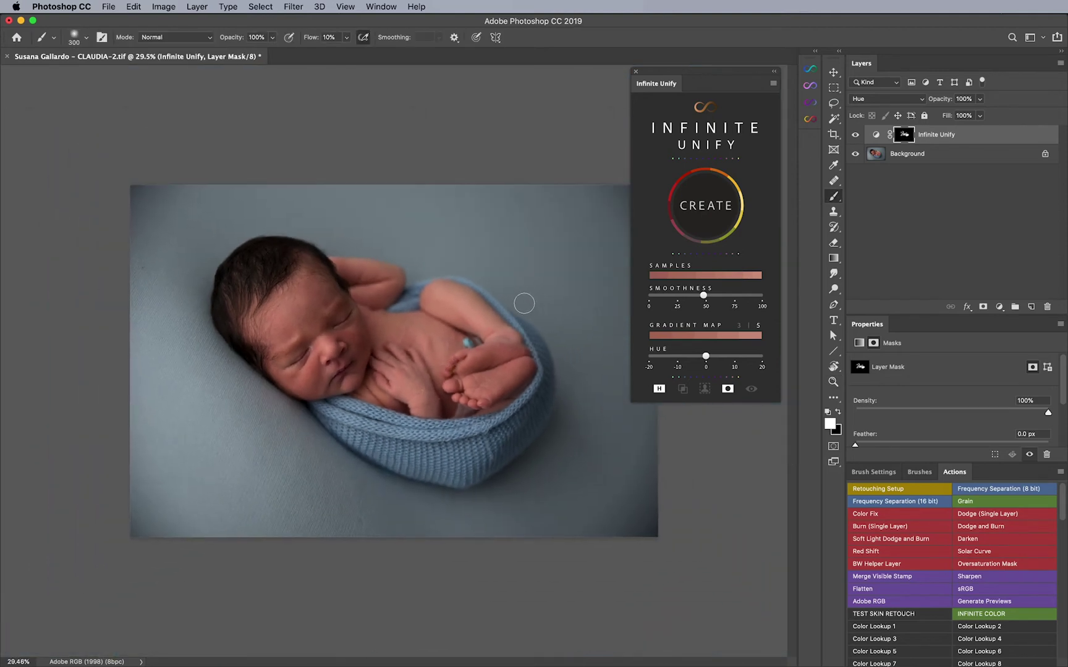
left_click(855, 135)
left_click(856, 134)
left_click(855, 134)
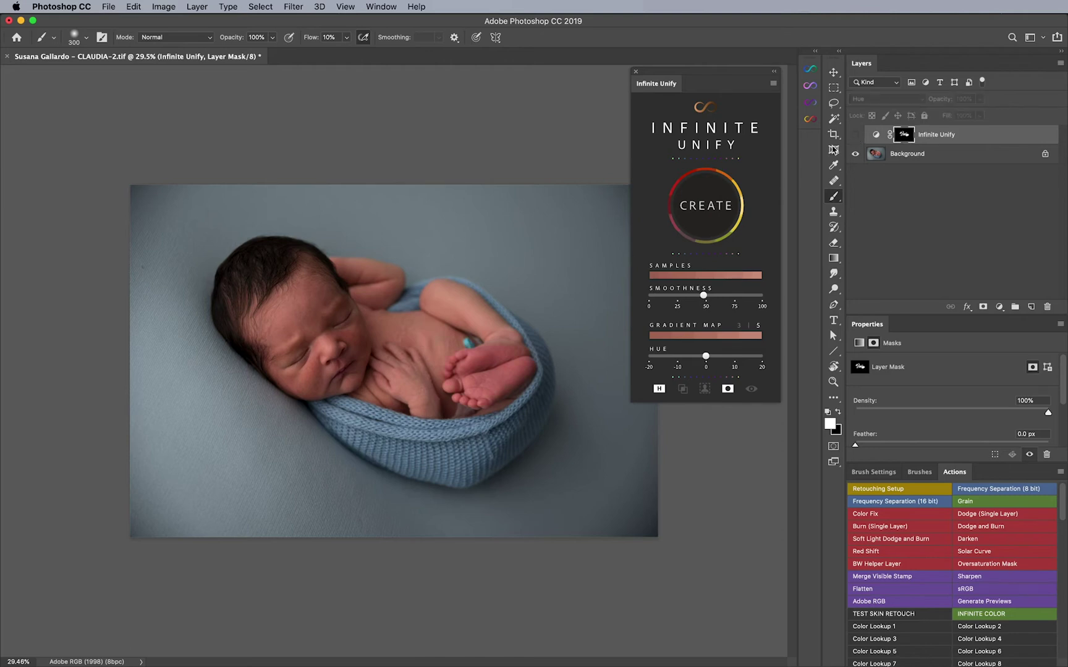
key("z")
mouse_move(500, 371)
left_mouse_down()
mouse_move(519, 353)
mouse_move(440, 354)
left_mouse_up()
Turn the Infinite Unify layer back on and zoom out to see the whole photo
key("b")
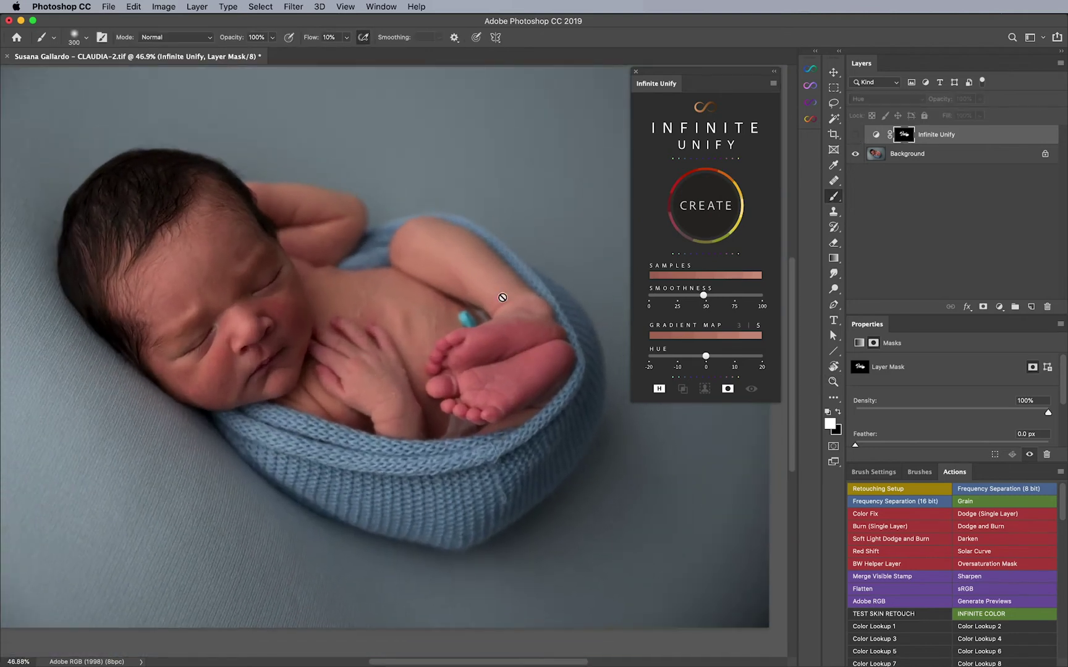
left_click(855, 135)
key("z")
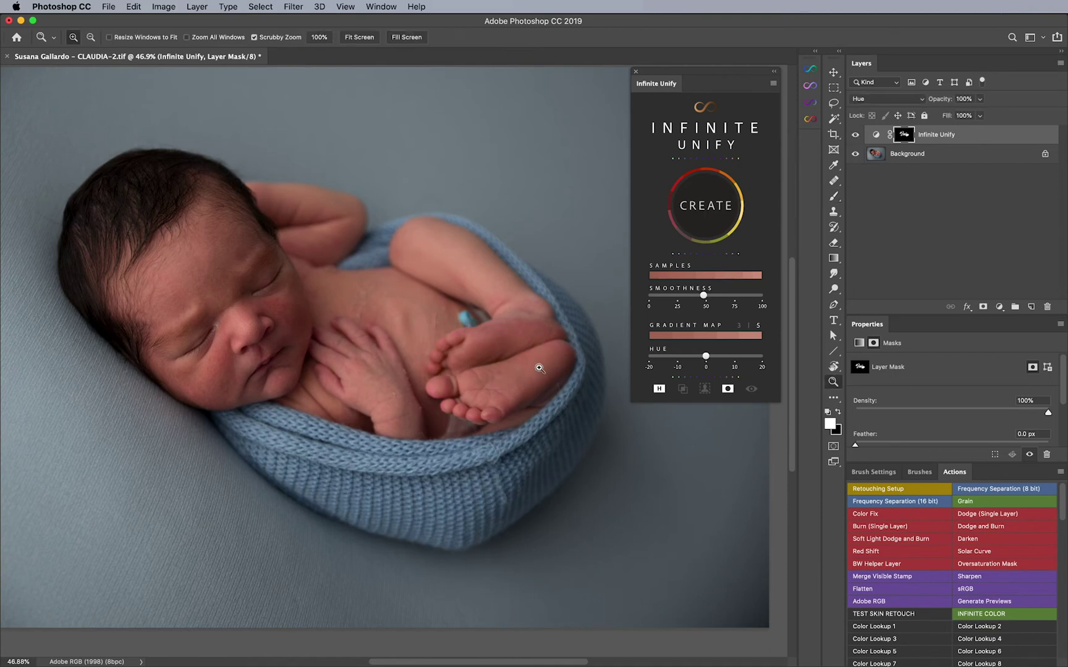
left_click_drag(540, 368, 507, 364)
key("b")
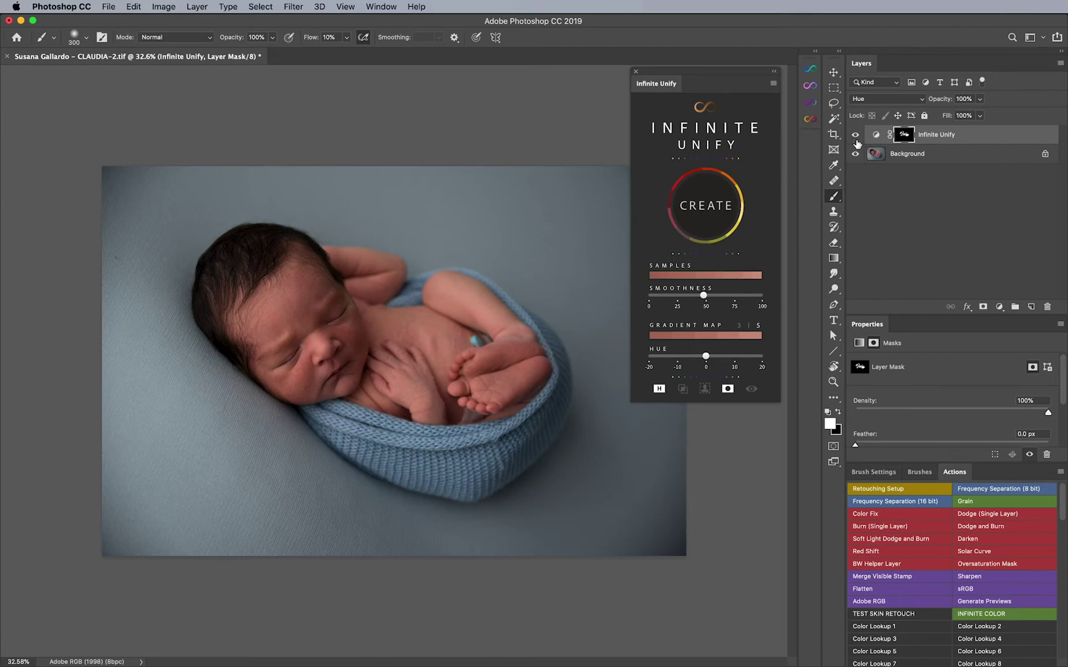
Switch the Infinite Unify layer to Color blend mode and compare it on and off
left_click(865, 100)
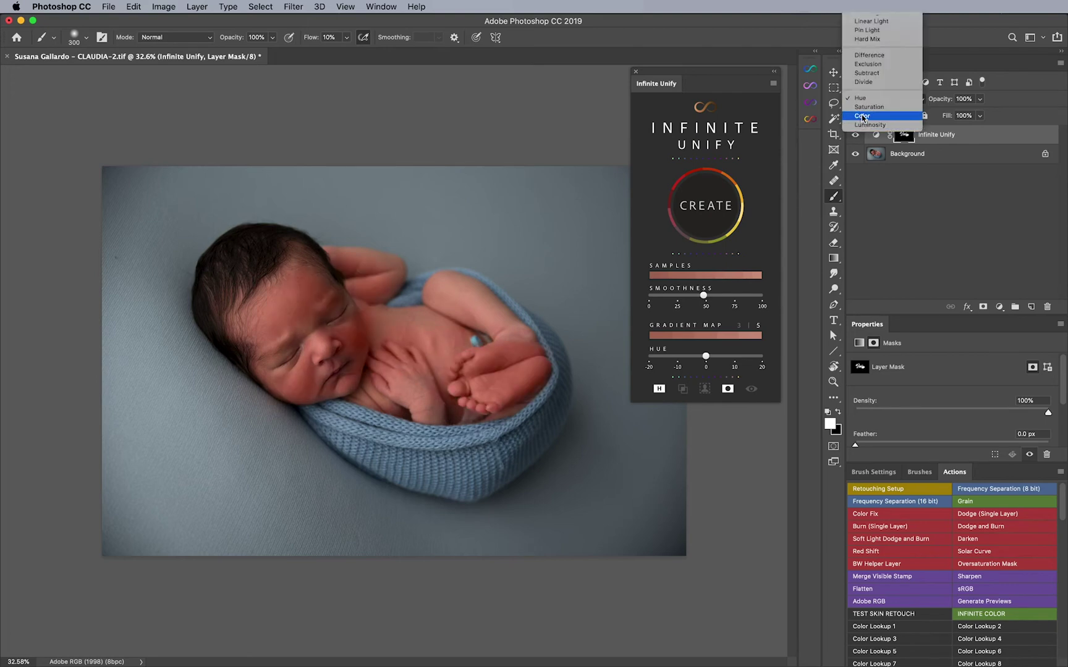
left_click(861, 115)
left_click(855, 137)
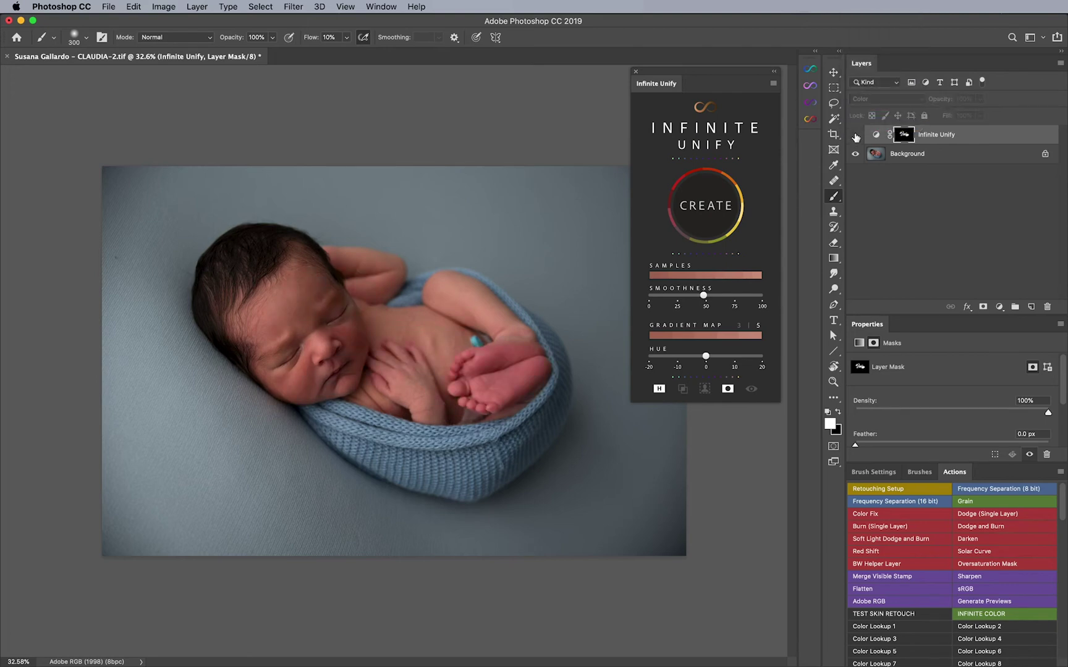
left_click(855, 136)
key("bracketleft")
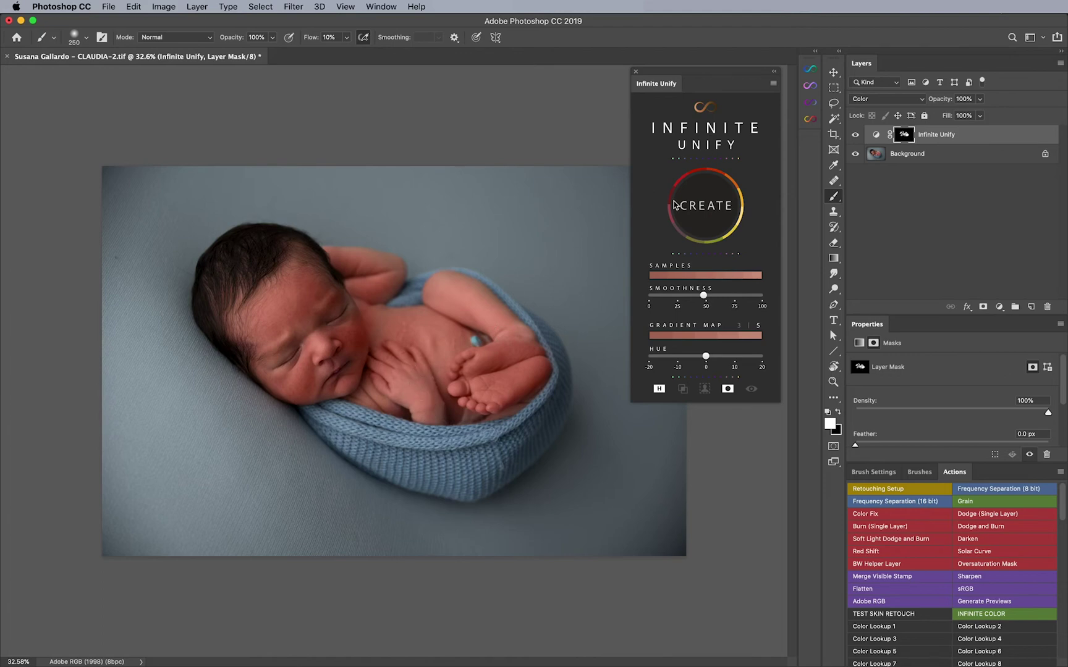
Lower the layer opacity to 34%, compare before and after, then zoom in on the feet
left_click_drag(942, 103, 928, 101)
left_click(855, 136)
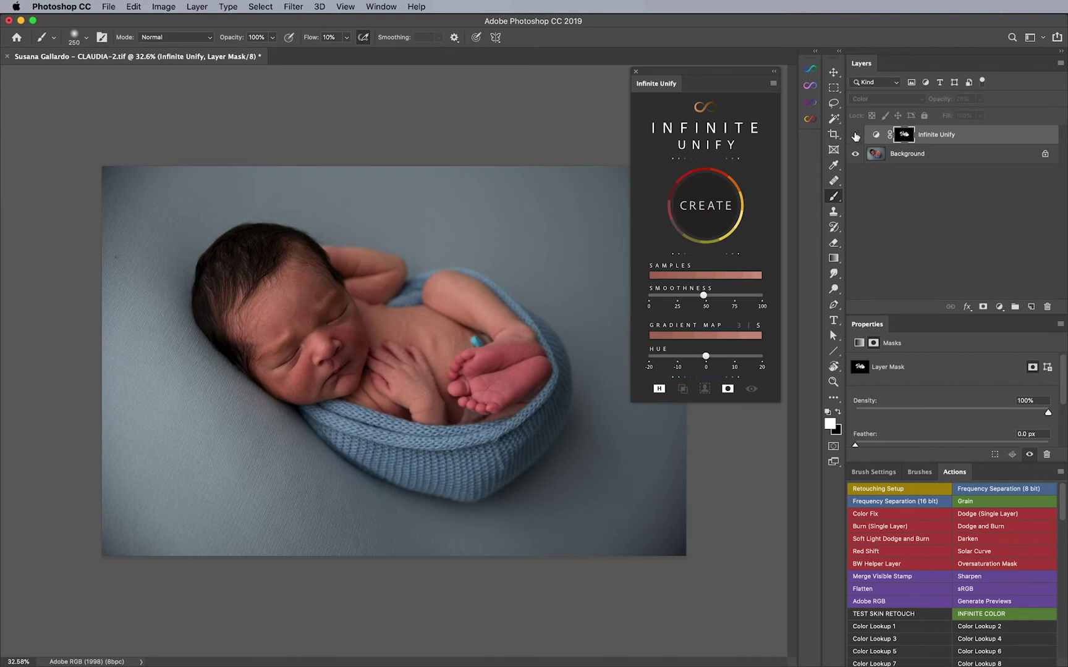
left_click(855, 135)
left_click(941, 101)
type("34")
left_click(855, 136)
left_click(855, 135)
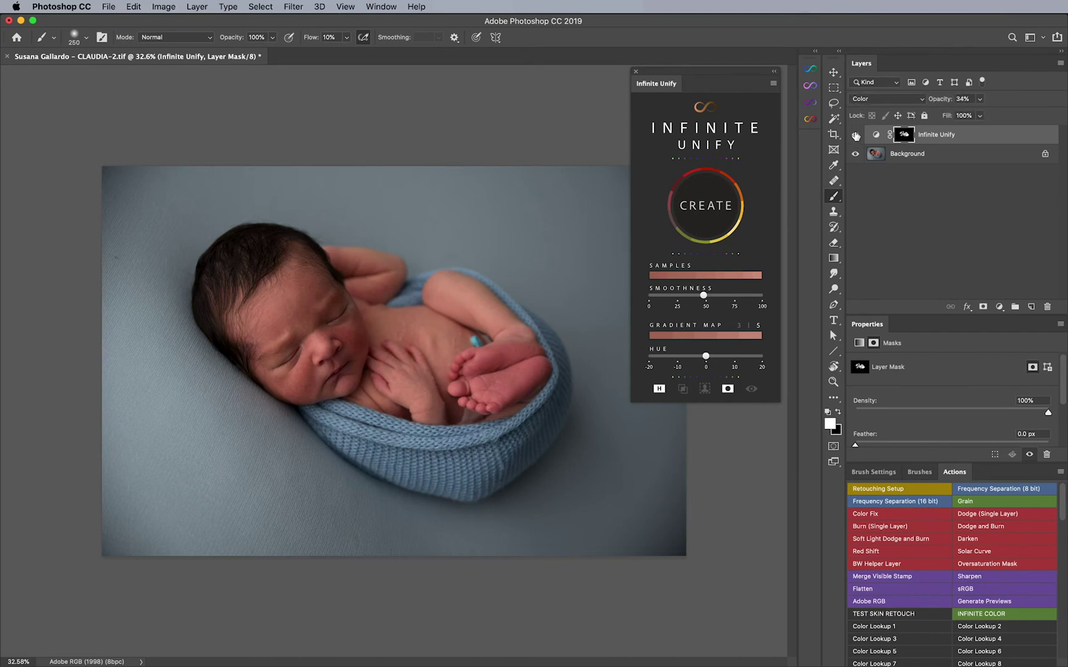
key("bracketright")
key("z")
left_click_drag(517, 350, 531, 365)
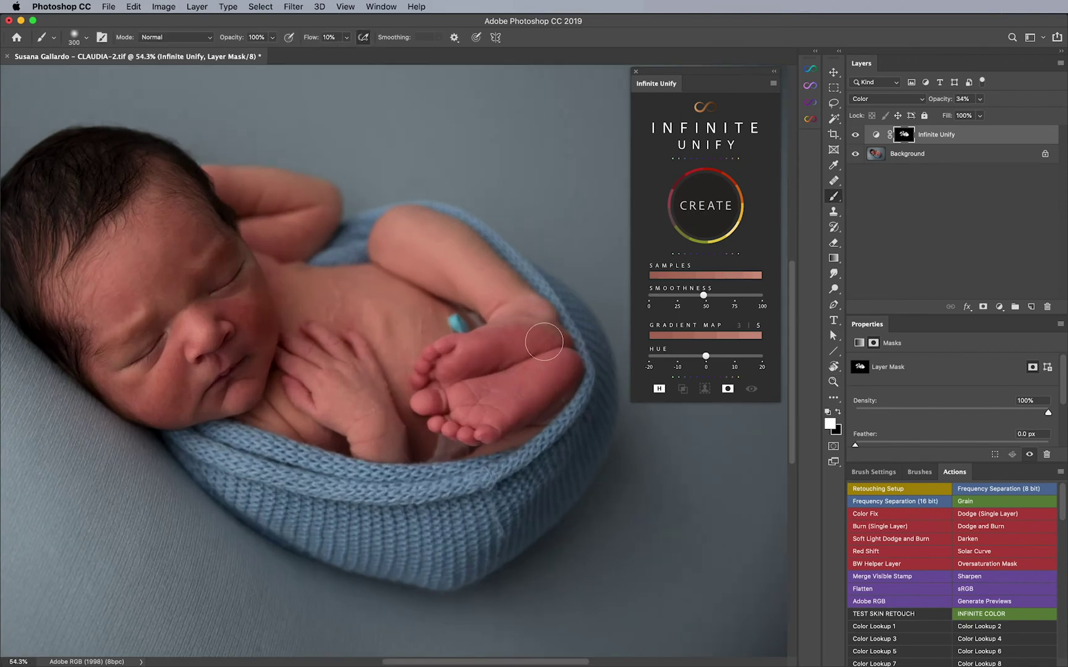
Return the layer to Hue mode, fit the photo on screen, and set opacity to 61%
left_click(871, 102)
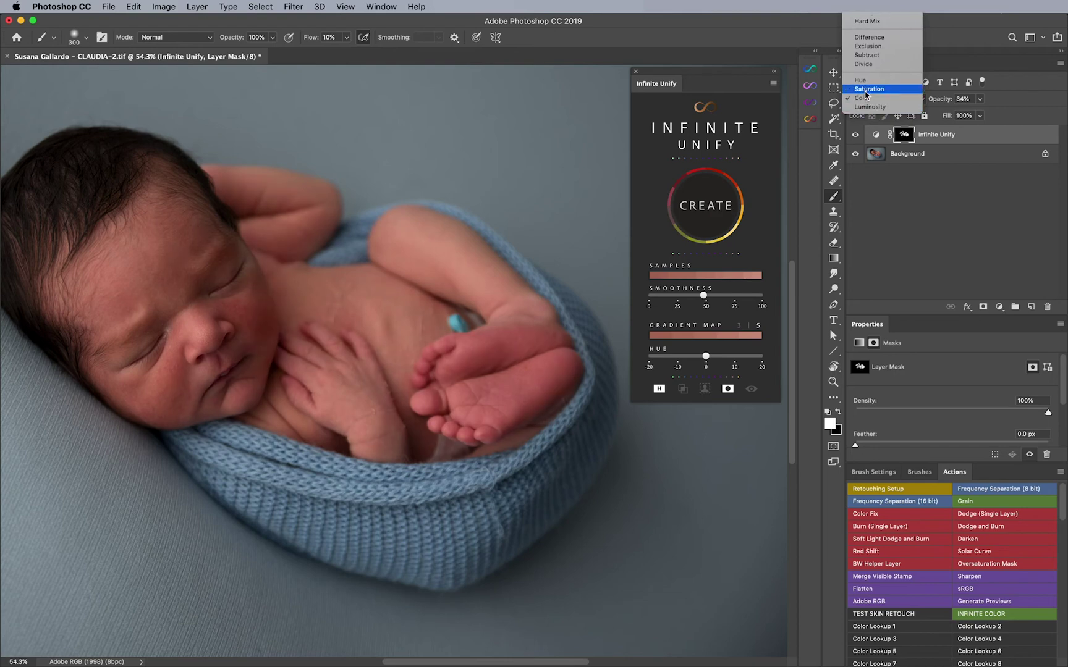
left_click(865, 81)
left_click_drag(944, 104, 1003, 103)
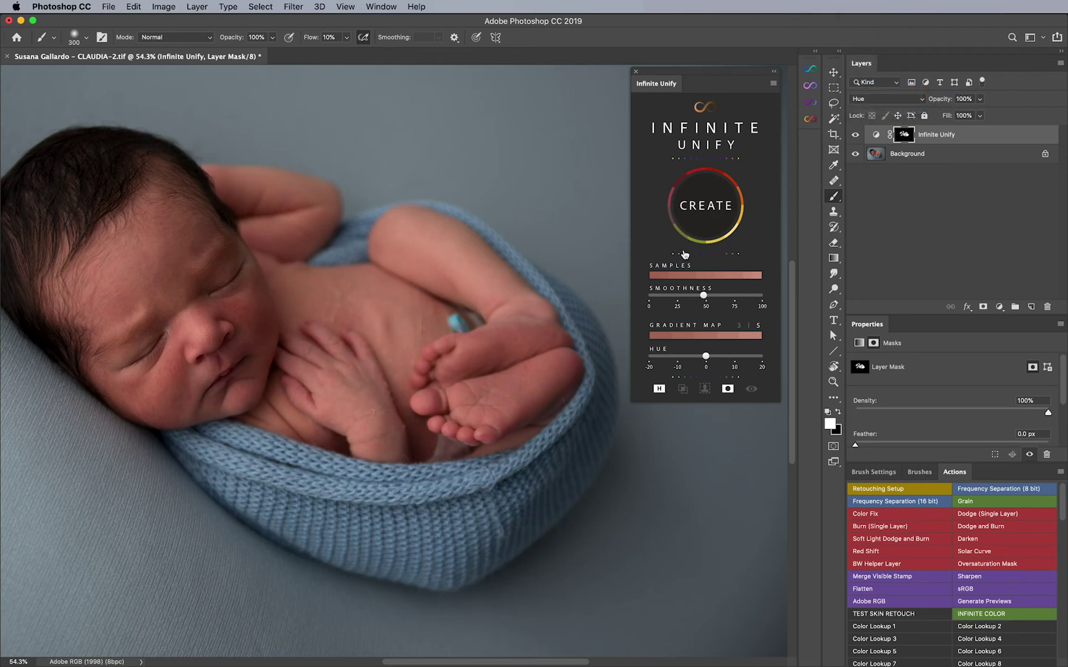
key("super+0")
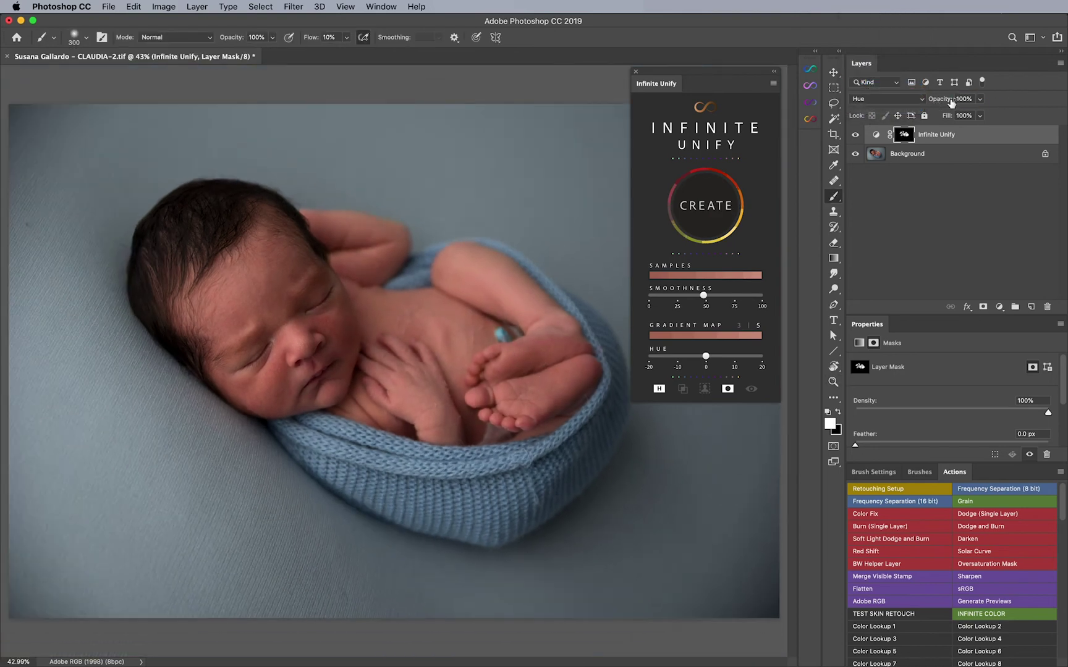
left_click_drag(952, 100, 937, 100)
Toggle the Infinite Unify layer off and on twice to compare the baby's feet
left_click(855, 135)
left_click(855, 134)
key("bracketleft")
key("bracketleft")
key("bracketleft")
key("bracketleft")
left_click(856, 136)
left_click(857, 135)
key("bracketright")
key("bracketright")
key("bracketright")
key("bracketright")
key("bracketright")
Lower the layer opacity to 59%, compare before and after, and zoom in slightly
left_click_drag(939, 103, 937, 100)
left_click(855, 135)
left_click(855, 135)
key("z")
scroll(498, 337, "down", 3)
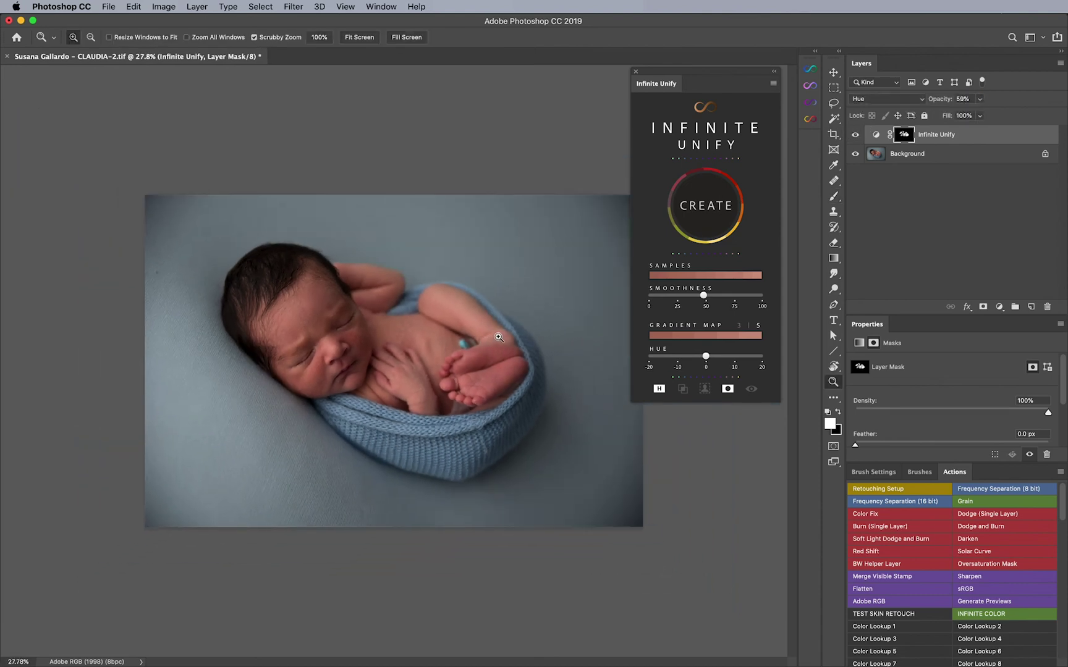
left_click(498, 337)
key("b")
Try Color blend mode, revert to Hue, compare, and shrink the brush to 100 px
left_click(884, 102)
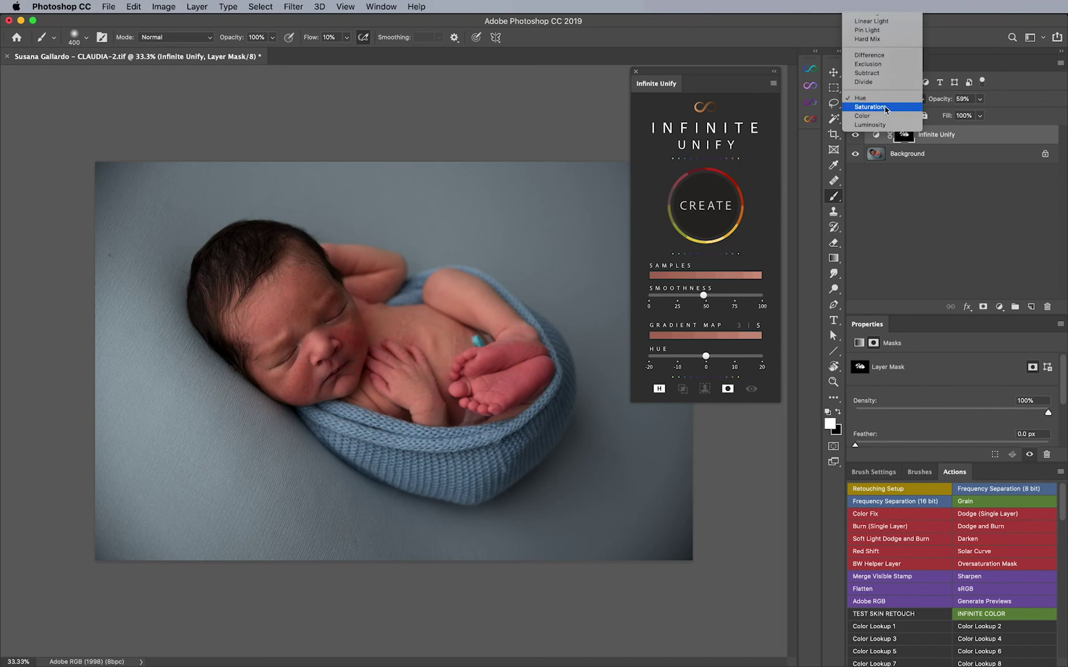
left_click(878, 117)
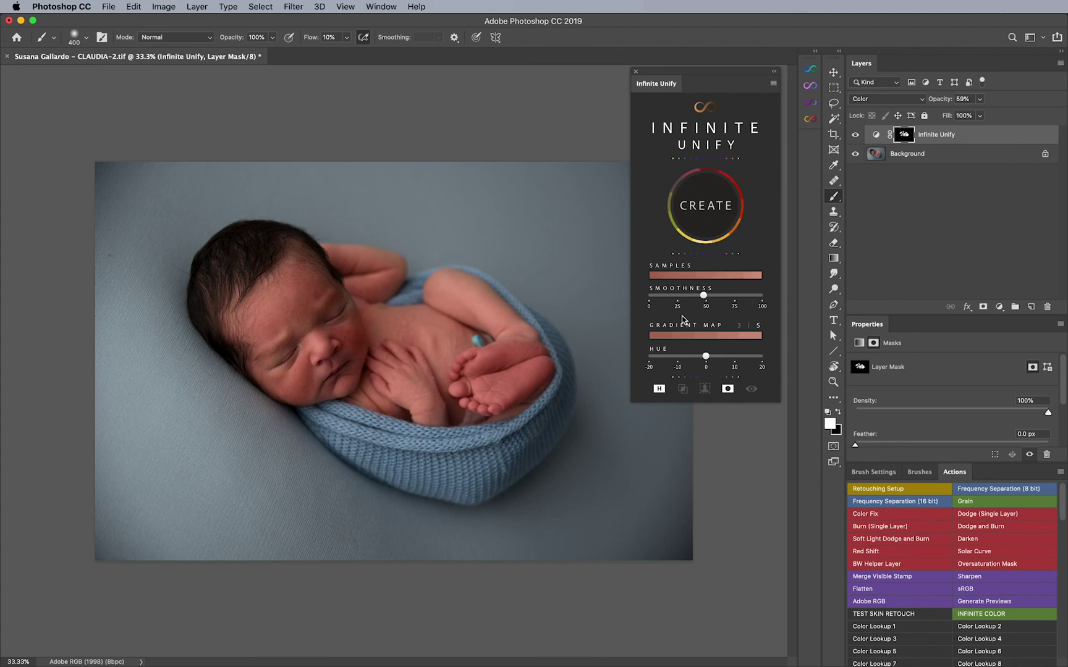
left_click(903, 101)
left_click(870, 81)
left_click(855, 135)
left_click(855, 136)
key("bracketleft")
key("bracketleft")
left_click(854, 136)
left_click(855, 136)
key("bracketleft")
key("bracketleft")
key("bracketleft")
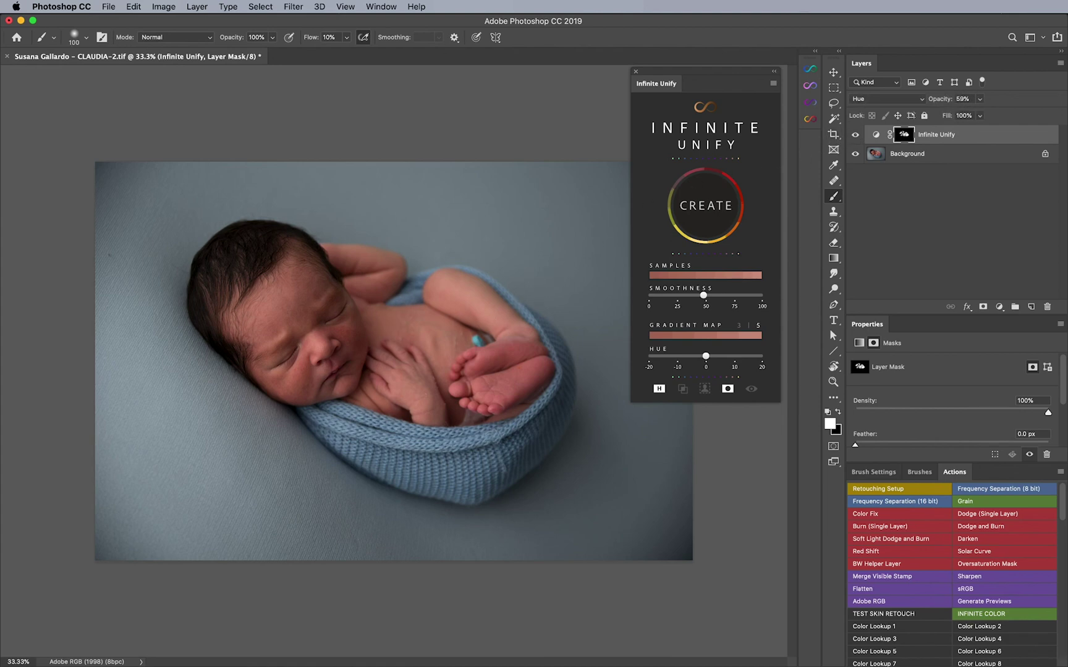